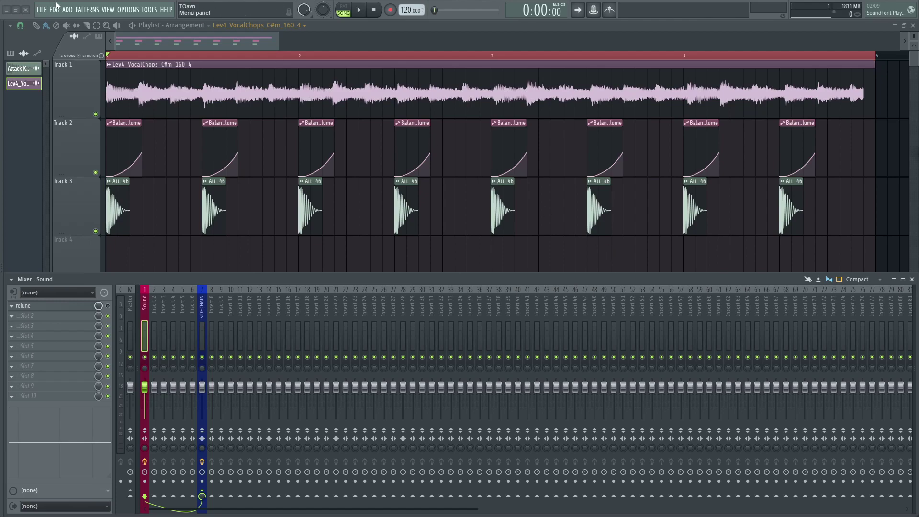
- Preview the arrangement with the mixer hidden, glance at the vocal clip's channel settings, then restore the mixer
key("F9")
key("space")
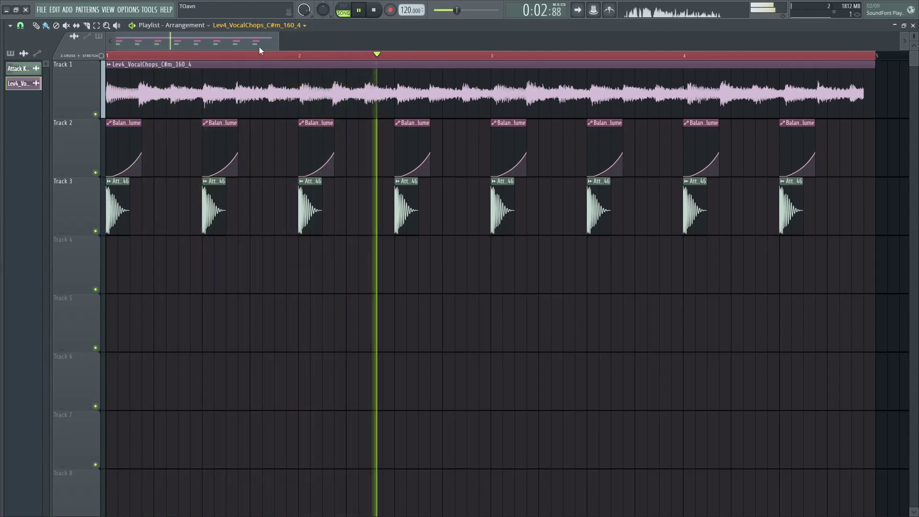
key("space")
double_click(354, 68)
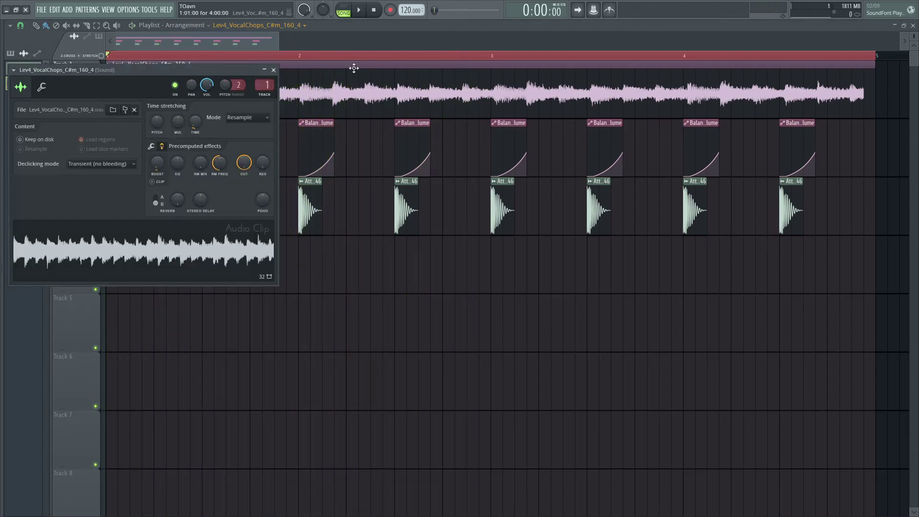
left_click(272, 69)
key("F9")
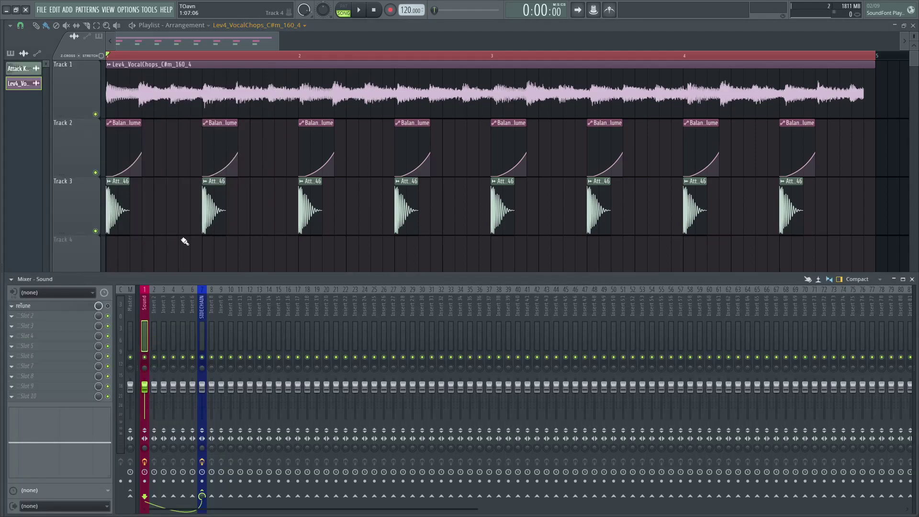
- Select the SIDECHAIN and then the Sound mixer tracks, and play the project twice to listen
left_click(200, 332)
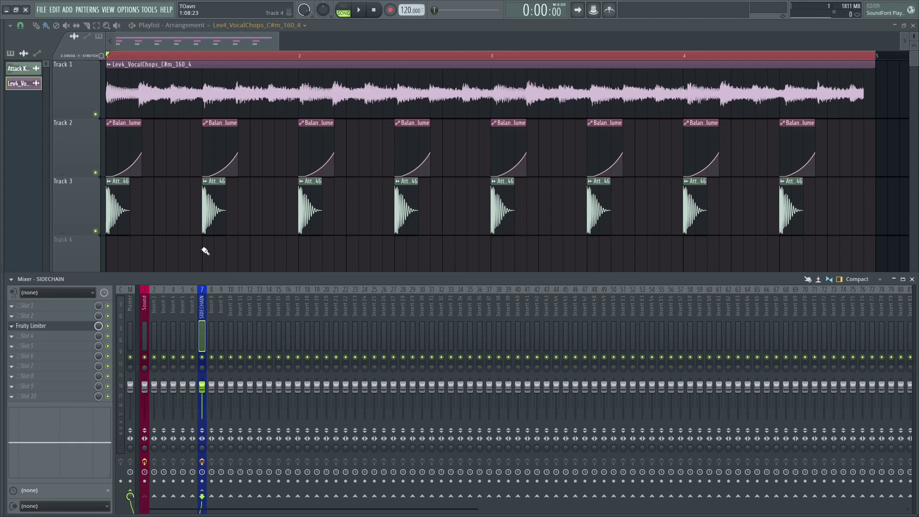
left_click(145, 328)
left_click(144, 335)
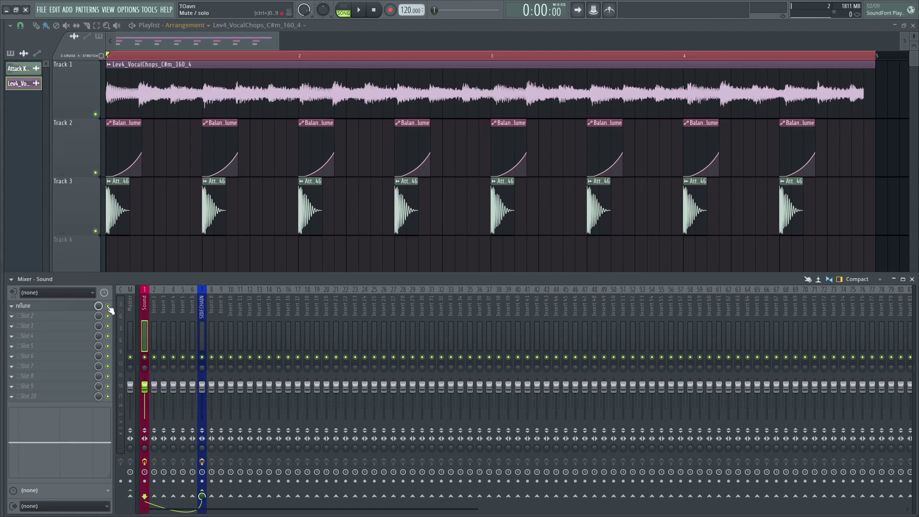
key("space")
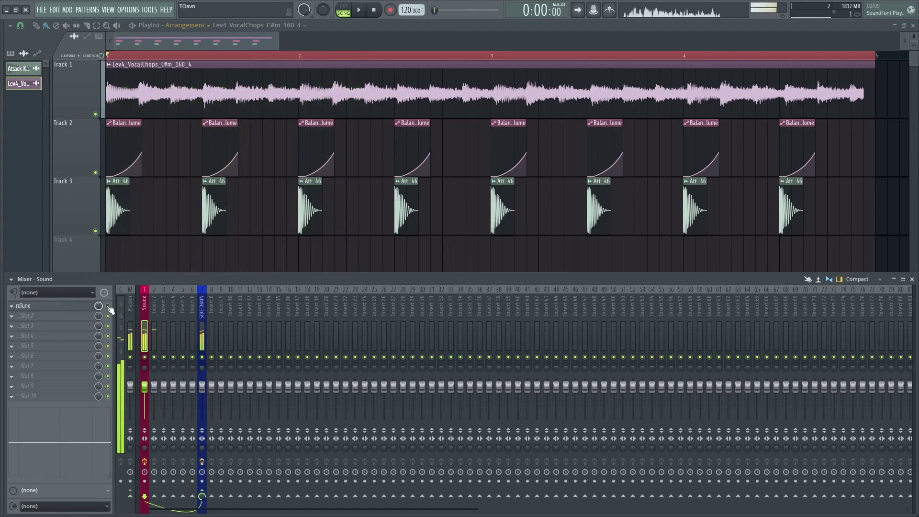
key("space")
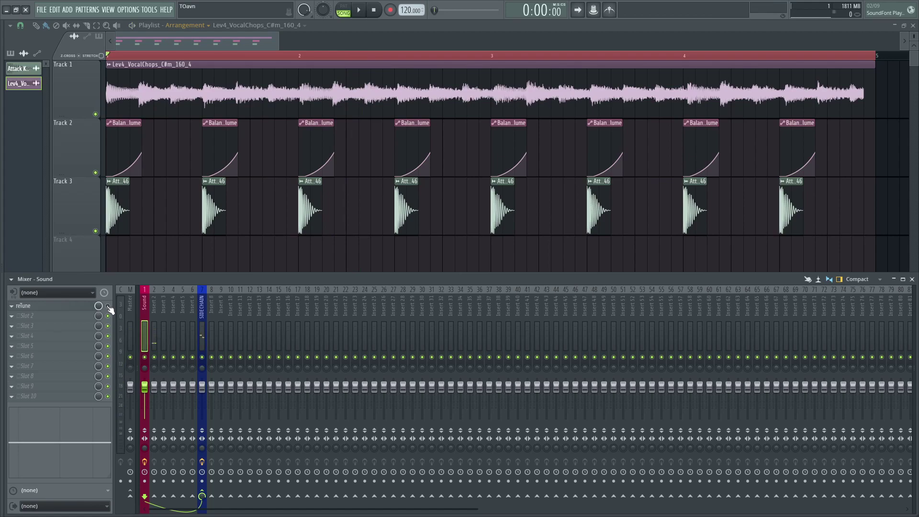
key("space")
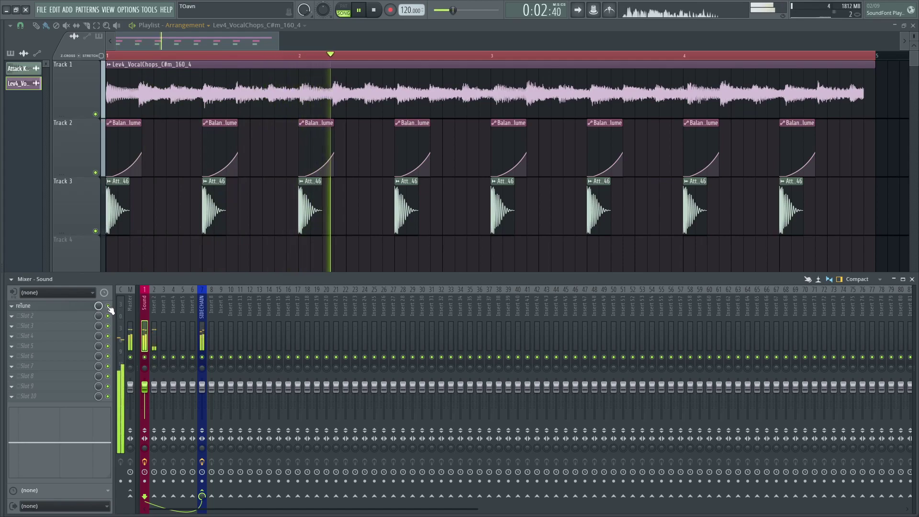
key("space")
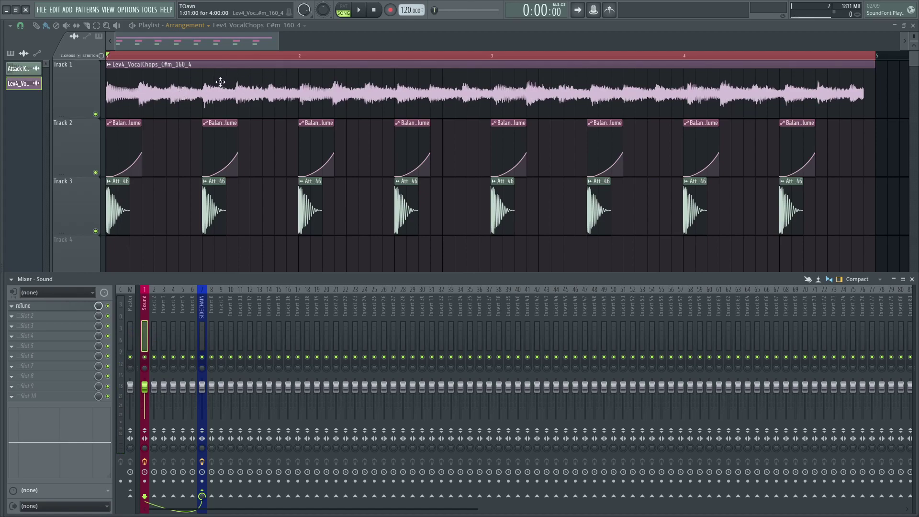
- Undo an accidental nudge of the Track 1 vocal clip and bring the mixer back
key("F9")
left_click_drag(220, 82, 229, 82)
key("F9")
key("ctrl+z")
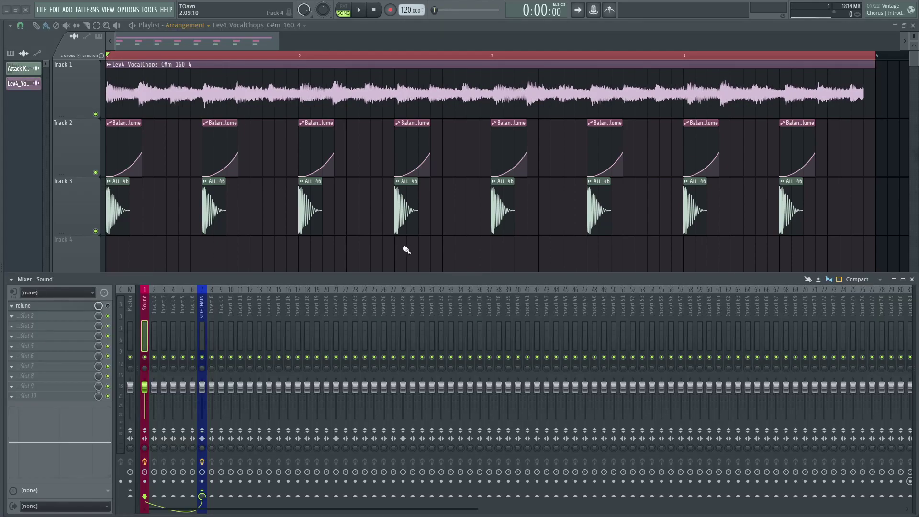
- Turn on automatic plugin delay compensation in the mixer options, then play to check timing
left_click(10, 280)
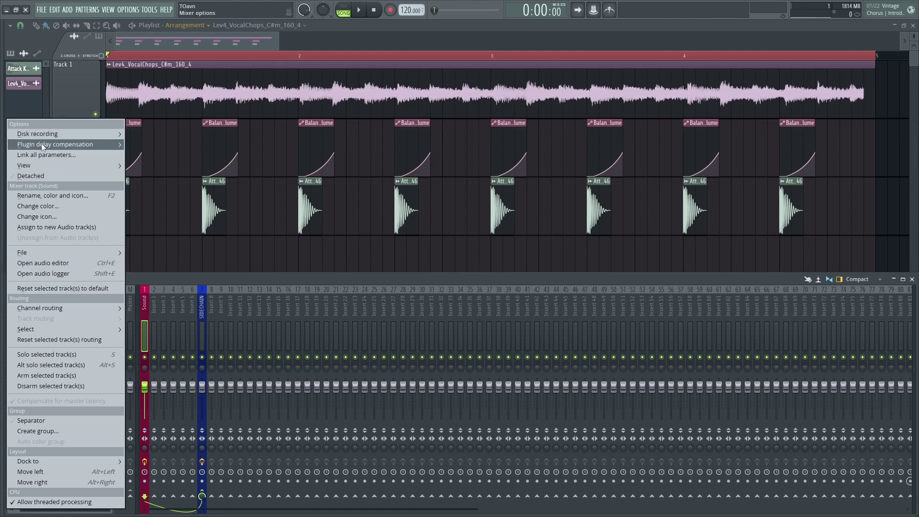
mouse_move(59, 146)
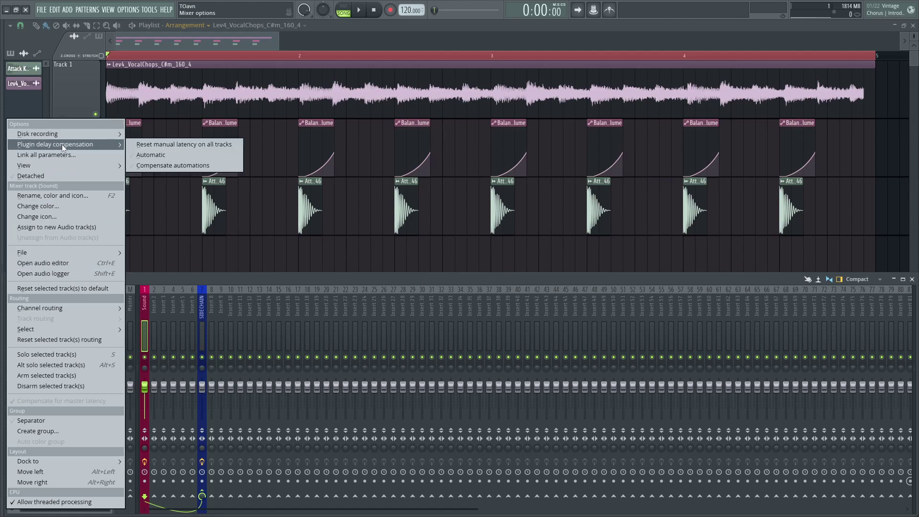
left_click(175, 151)
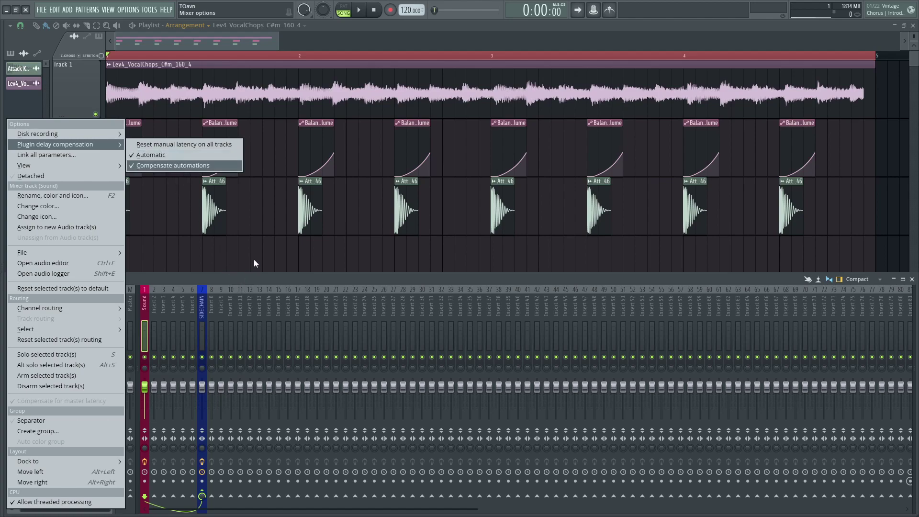
key("F9")
key("F9")
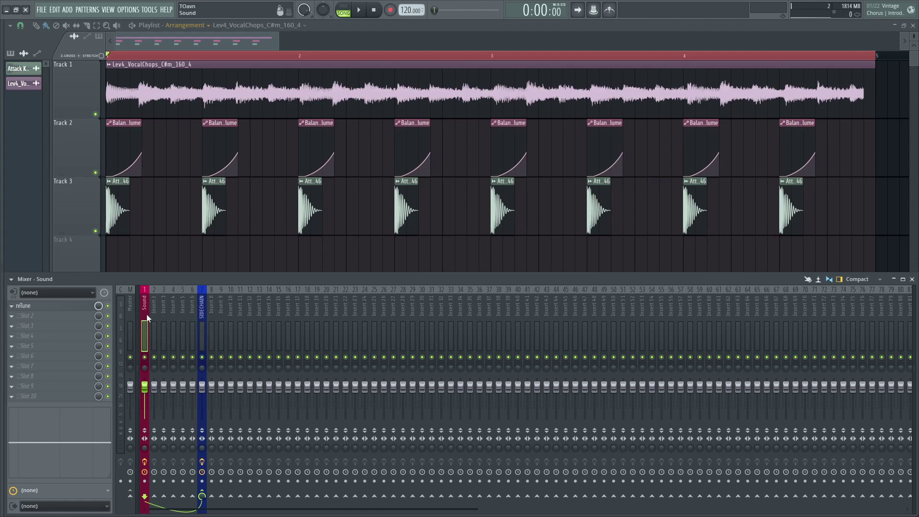
key("space")
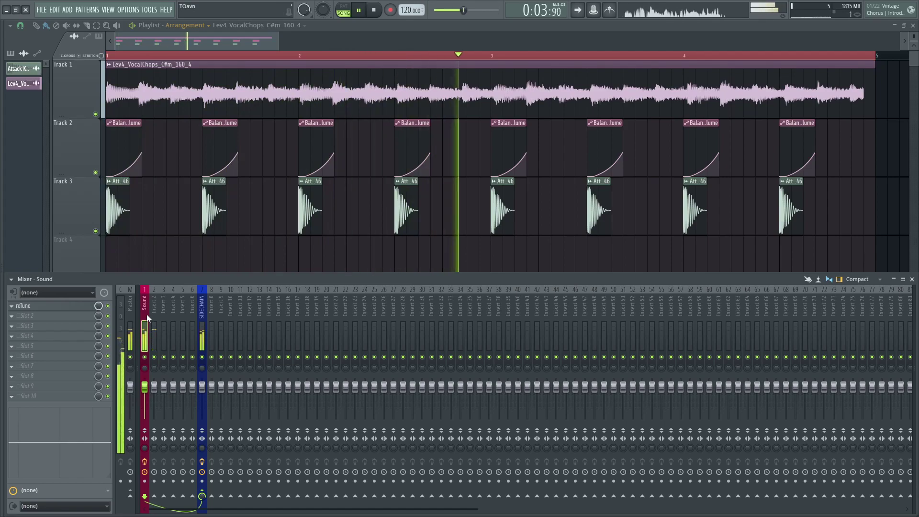
key("space")
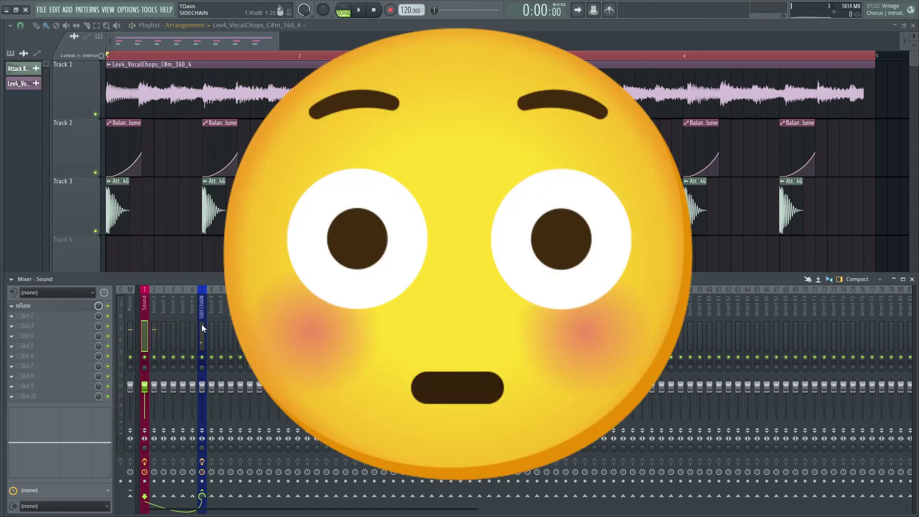
- Drag reTune below Fruity Limiter on the SIDECHAIN insert and play the new chain order
left_click(201, 324)
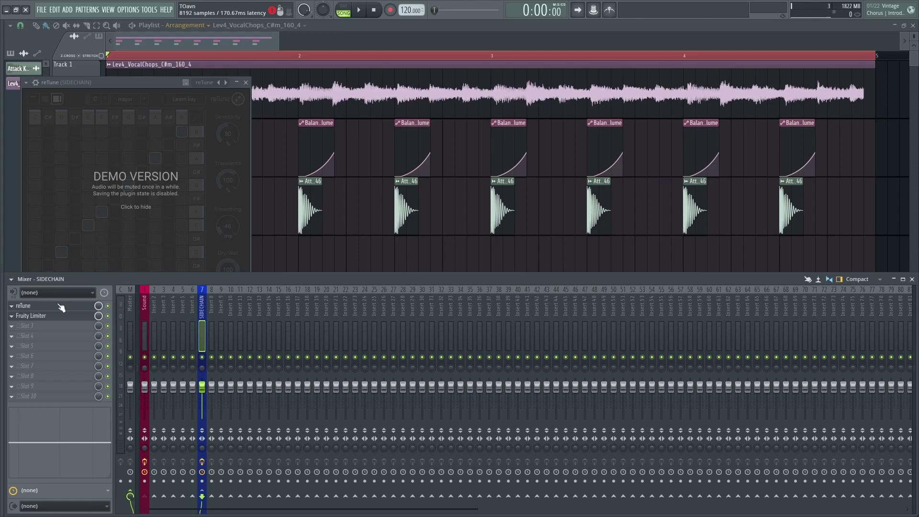
left_click_drag(61, 307, 61, 317)
key("space")
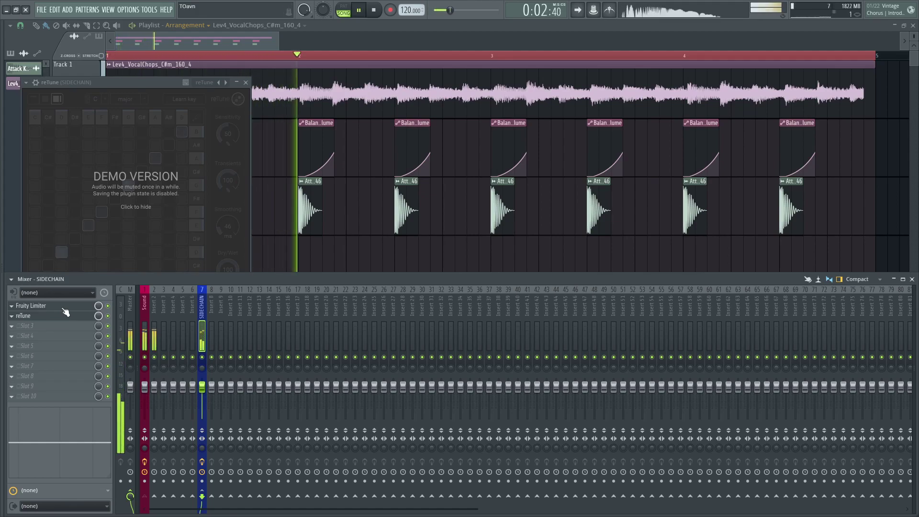
key("space")
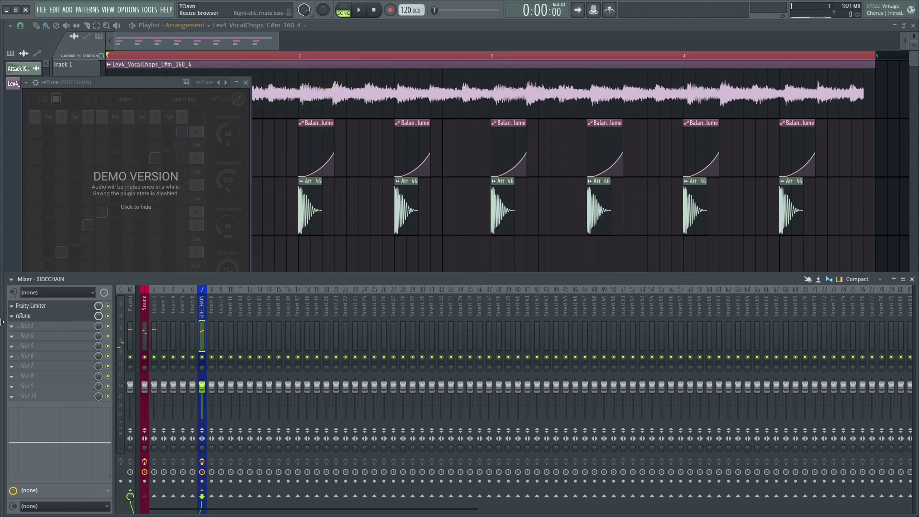
- Delete reTune from SIDECHAIN and add a reTune to an empty Sound track effect slot
right_click(76, 317)
left_click(34, 277)
left_click(142, 328)
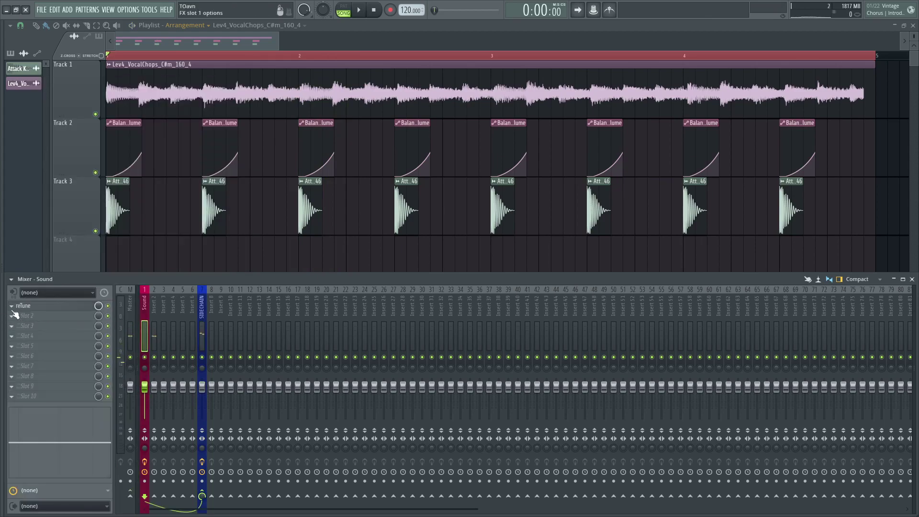
right_click(40, 316)
left_click(45, 317)
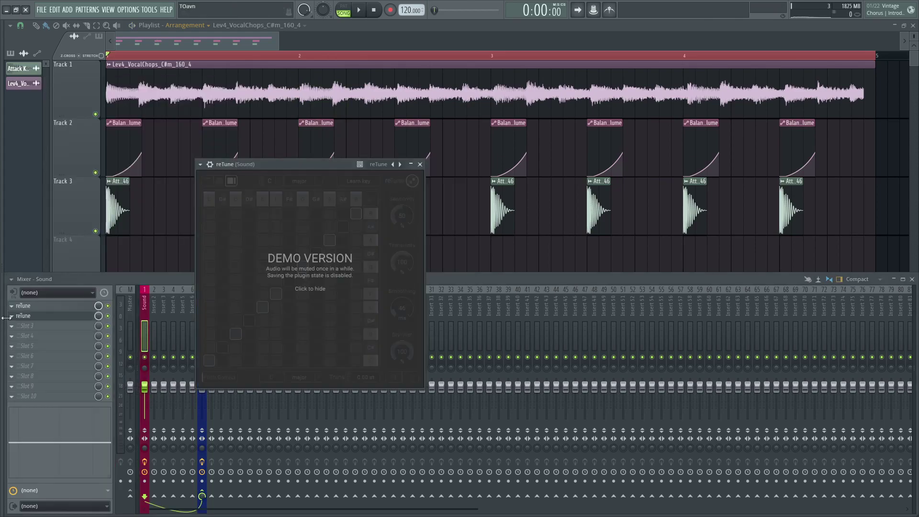
- Fill further Sound track slots with reTune, up to five instances, and play the arrangement
right_click(40, 316)
left_click(24, 321)
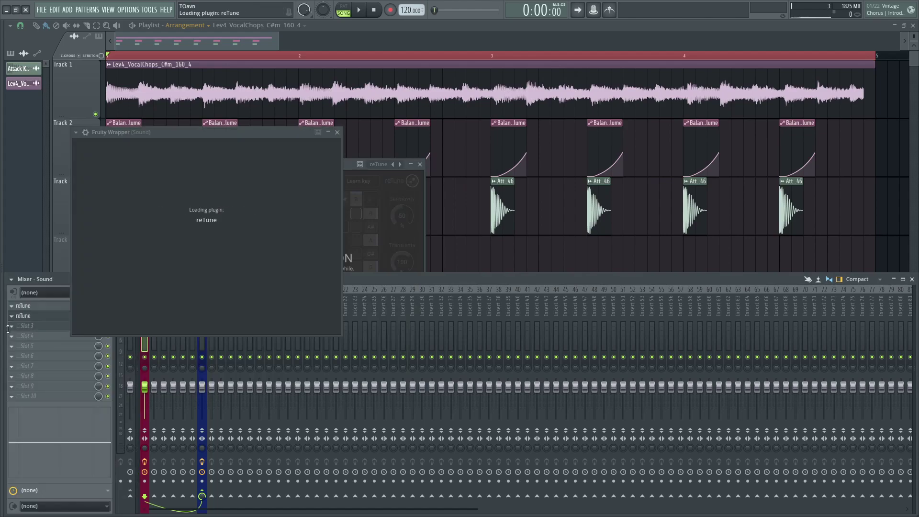
right_click(32, 329)
left_click(31, 341)
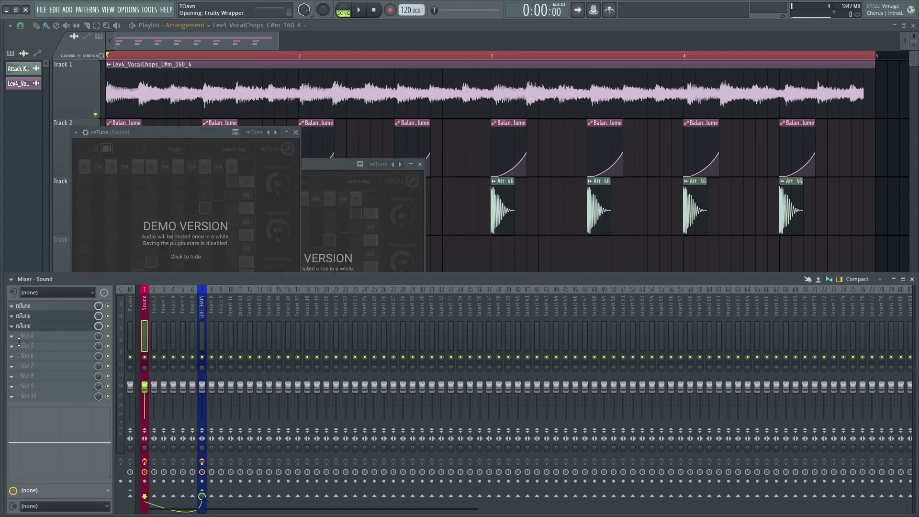
right_click(27, 336)
key("Escape")
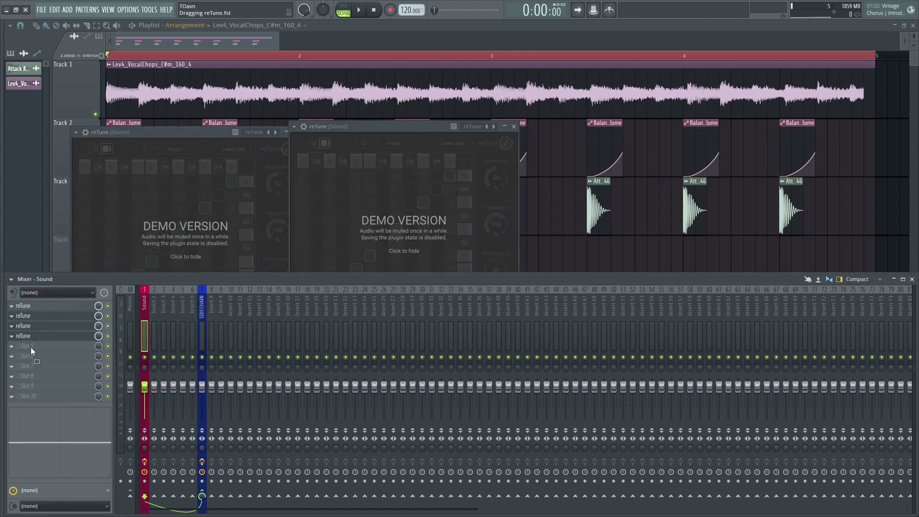
left_click(31, 346)
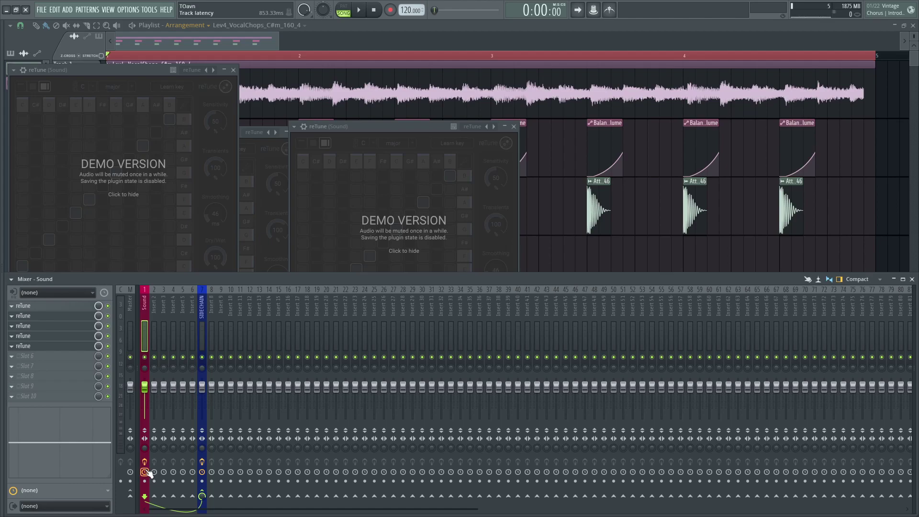
key("space")
left_click(566, 248)
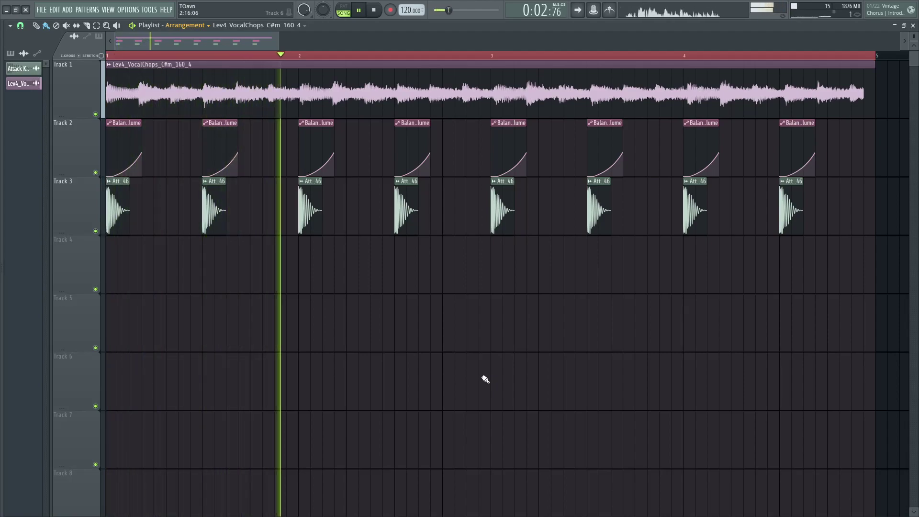
- Stop the vocal chops playback and open the mixer
key("space")
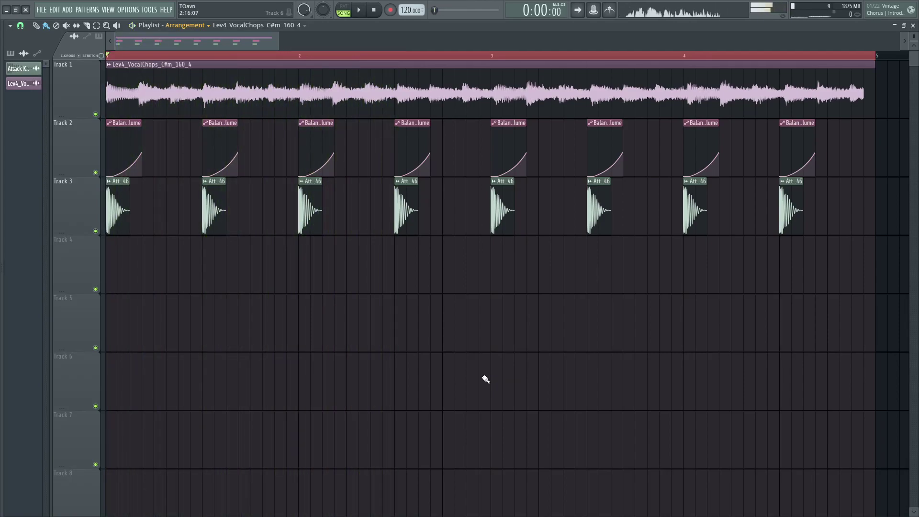
key("F9")
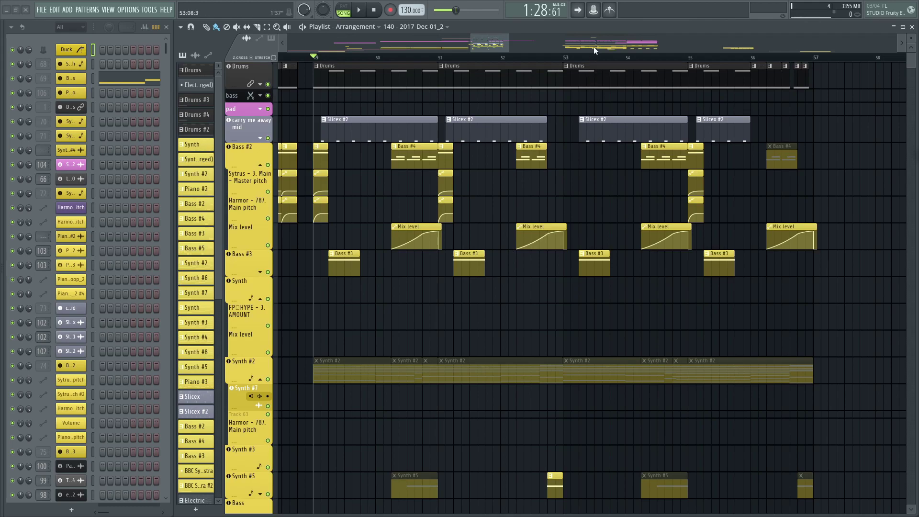
- Open the Project settings and expand the Timebase (PPQ) list, currently at 24
scroll(593, 47, "up", 1)
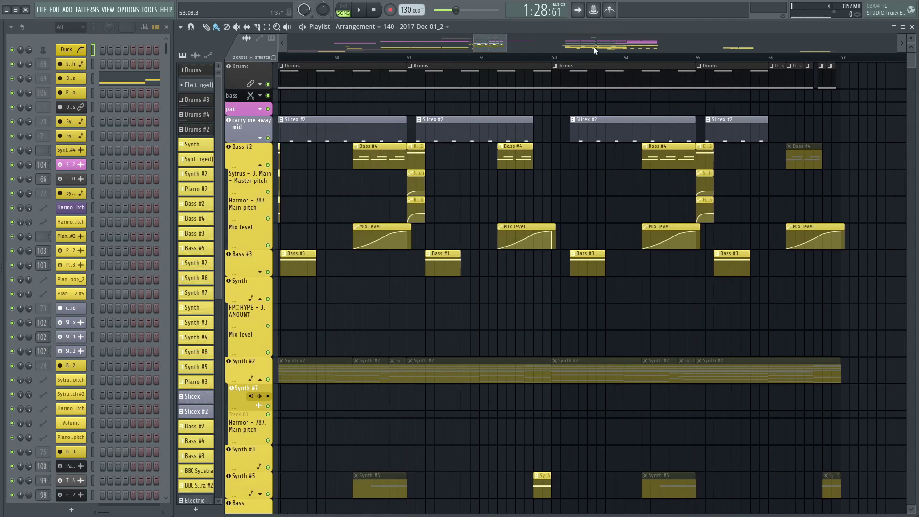
scroll(490, 43, "down", 1)
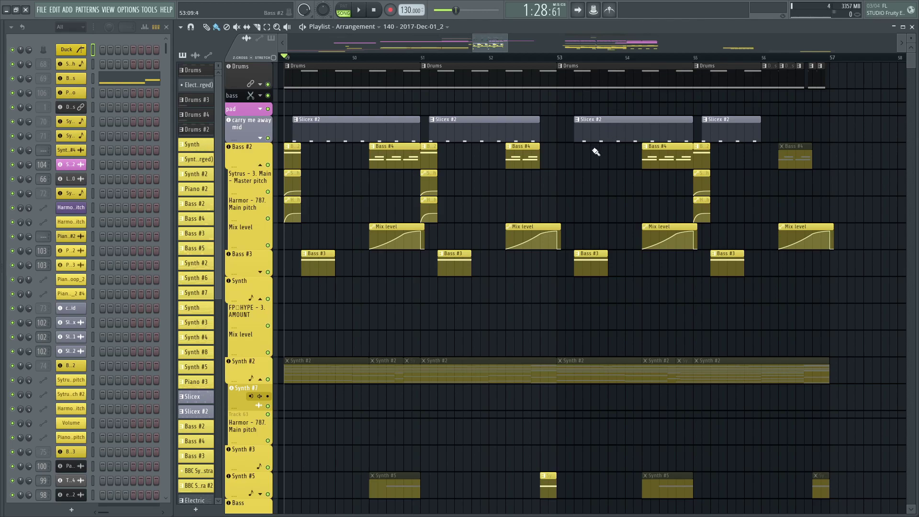
key("F10")
left_click(479, 91)
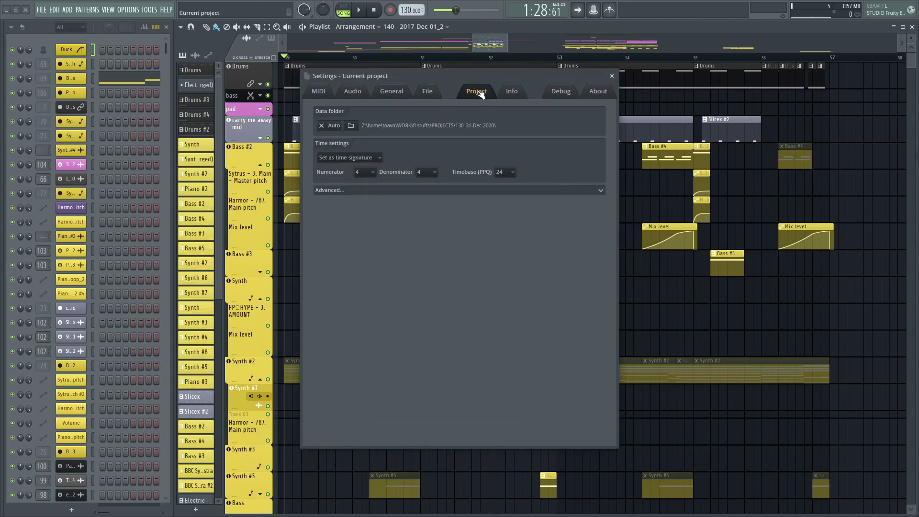
left_click(511, 171)
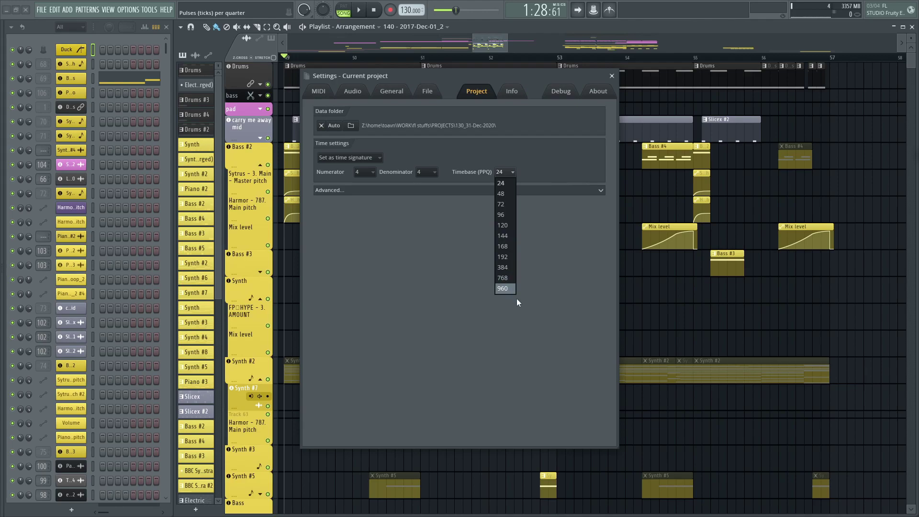
- Close the timebase list and Settings, then briefly check the mixer's options menu
left_click(589, 156)
key("Escape")
key("F9")
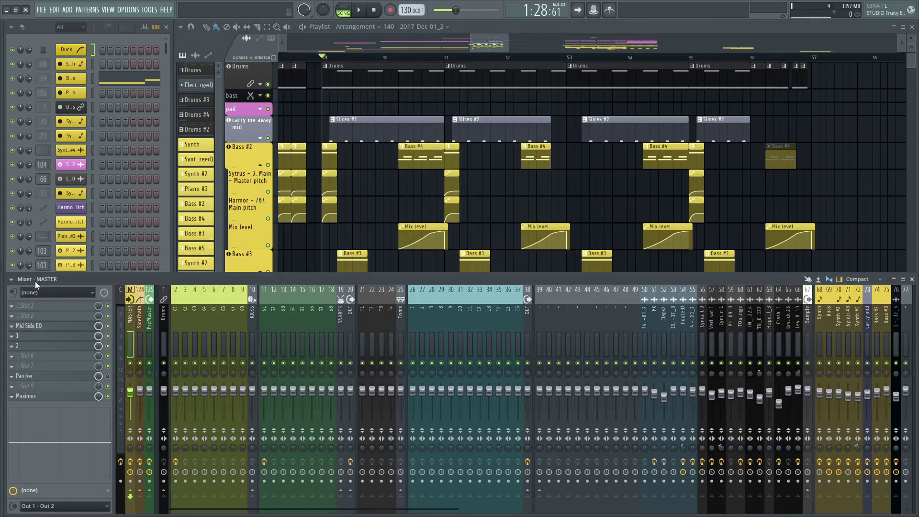
left_click(33, 280)
key("Escape")
- Leave the timebase at 24 PPQ, close Settings, and play the song from bar 49
key("F10")
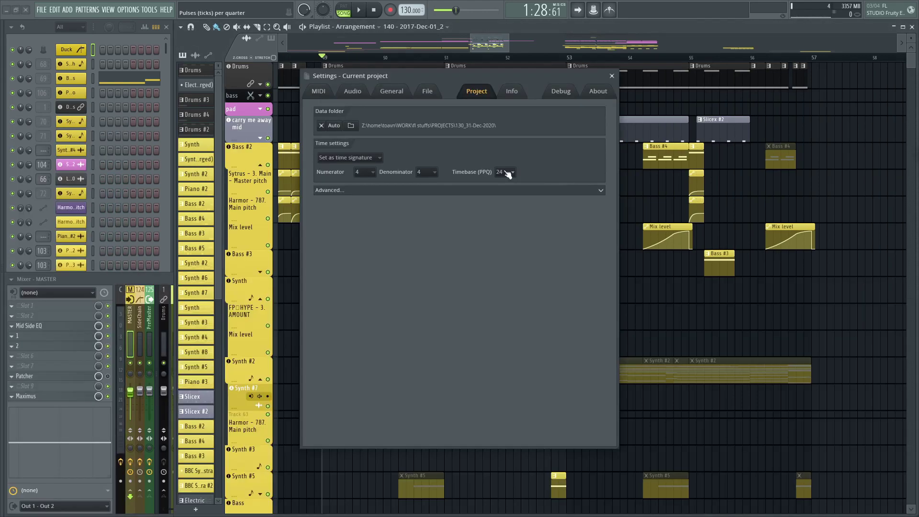
left_click(504, 172)
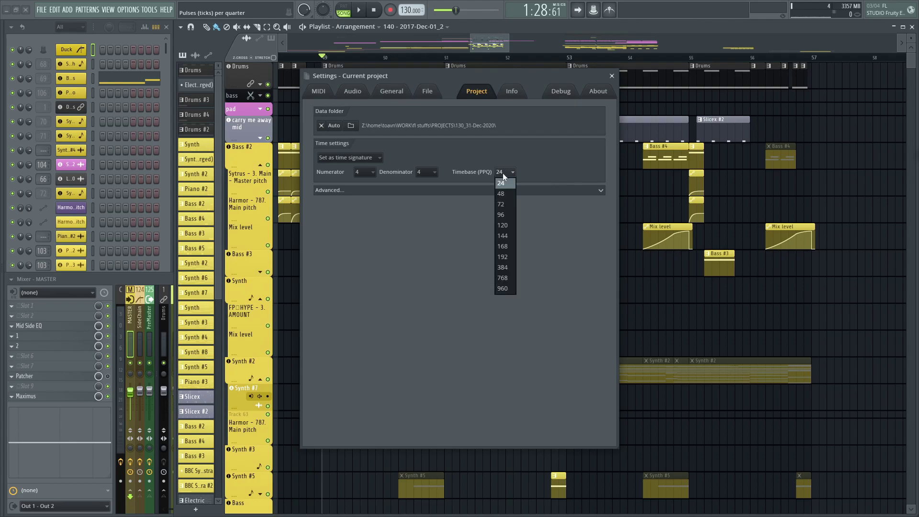
left_click(548, 166)
left_click(611, 76)
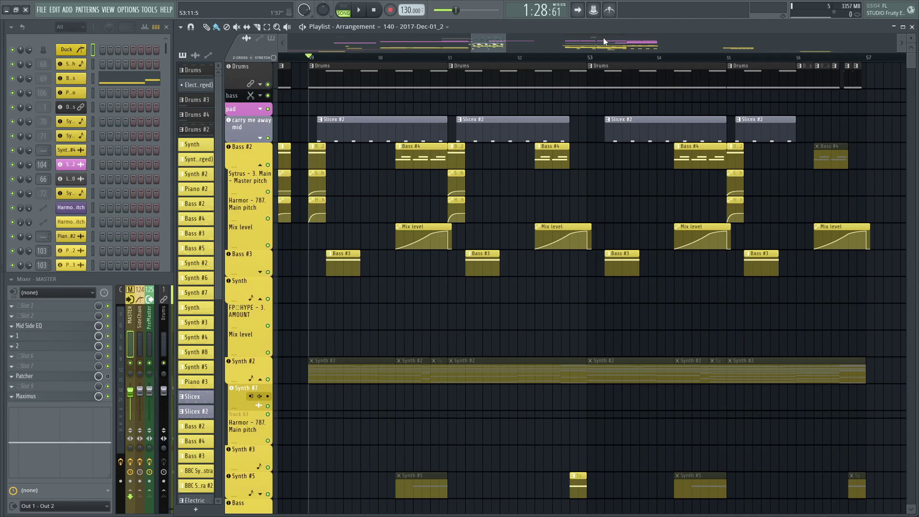
key("space")
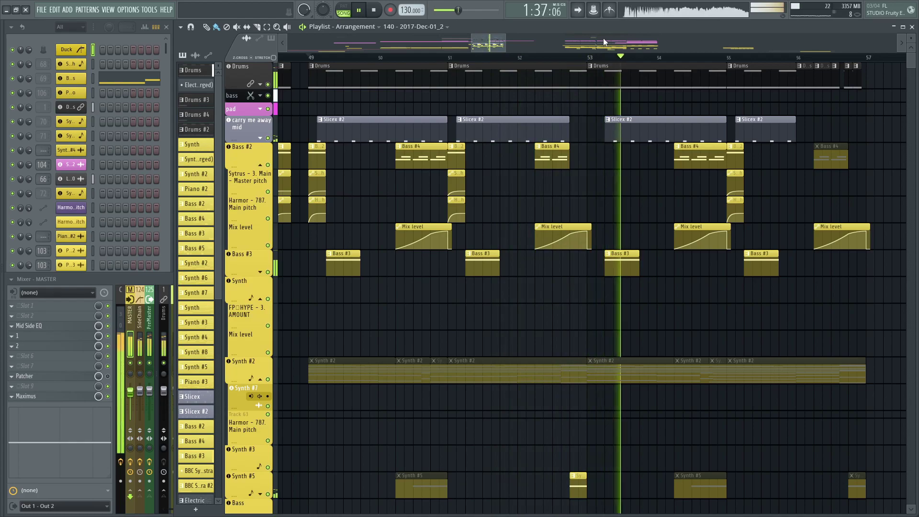
key("space")
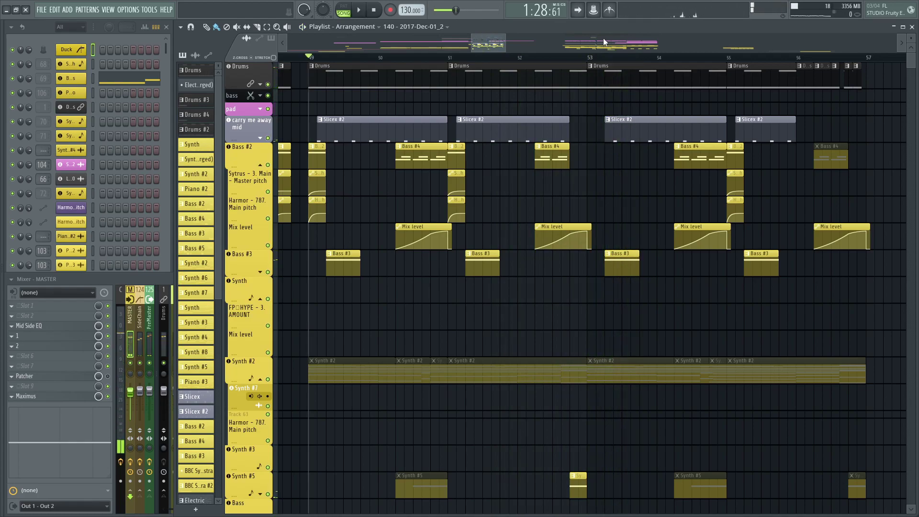
- Set the project Timebase (PPQ) to 96 and replay the song from bar 49
key("F10")
left_click(477, 91)
left_click(505, 172)
left_click(505, 214)
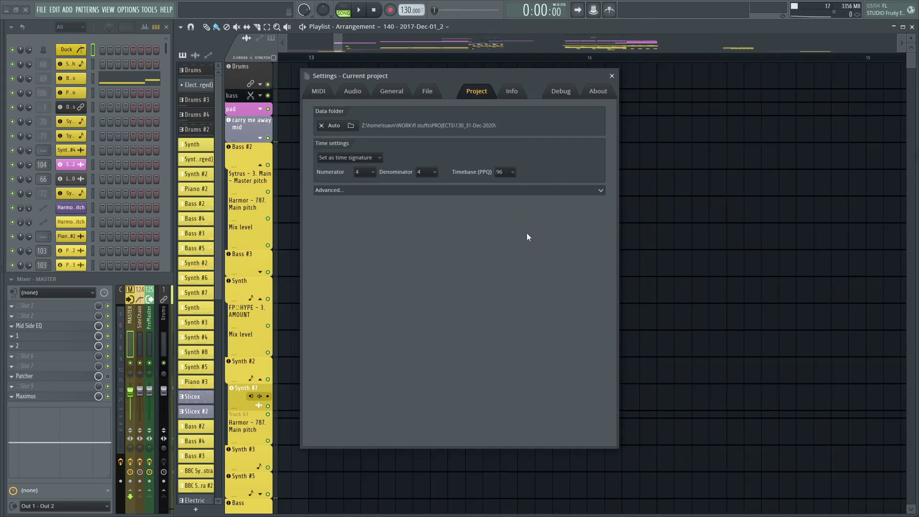
left_click(612, 76)
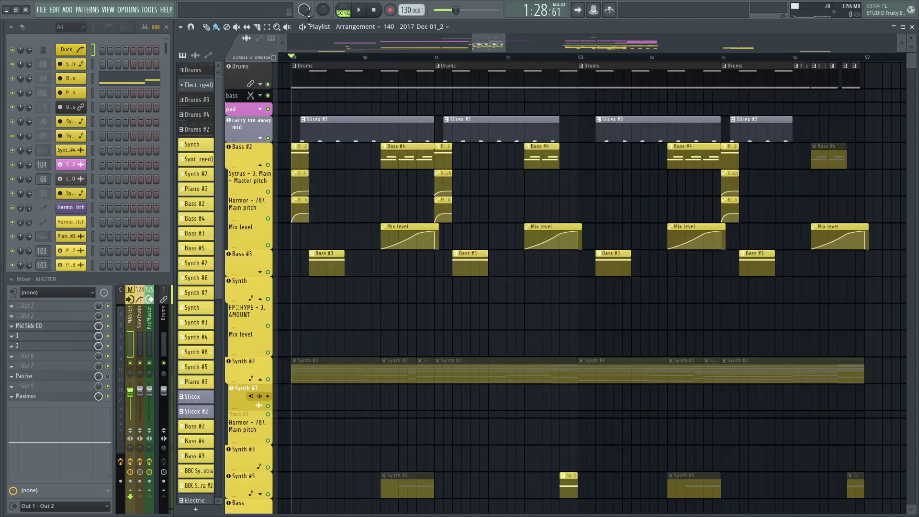
key("space")
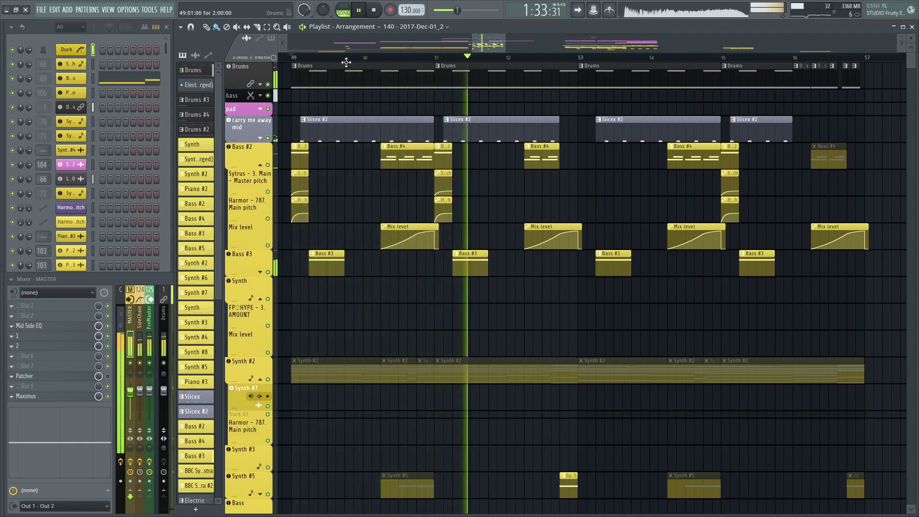
key("space")
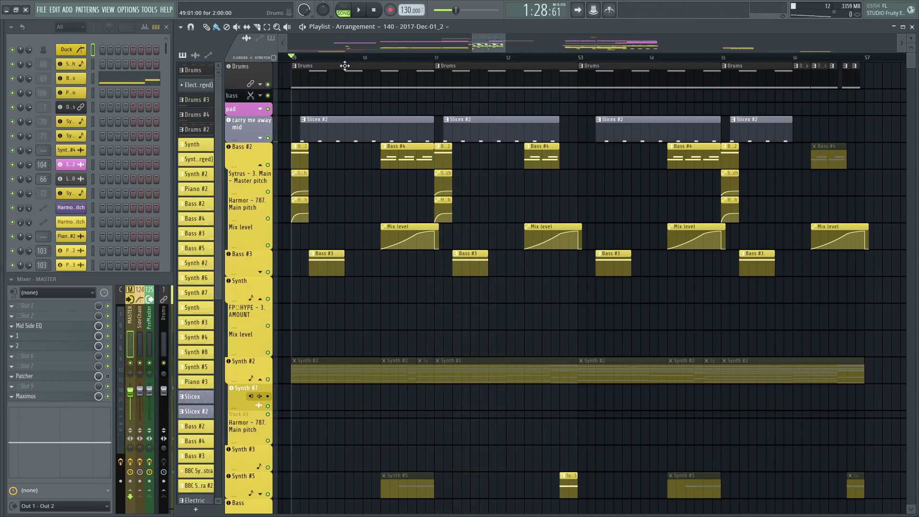
- Inspect the mixer's Plugin delay compensation submenu, then dismiss the options menu
left_click(10, 279)
mouse_move(72, 144)
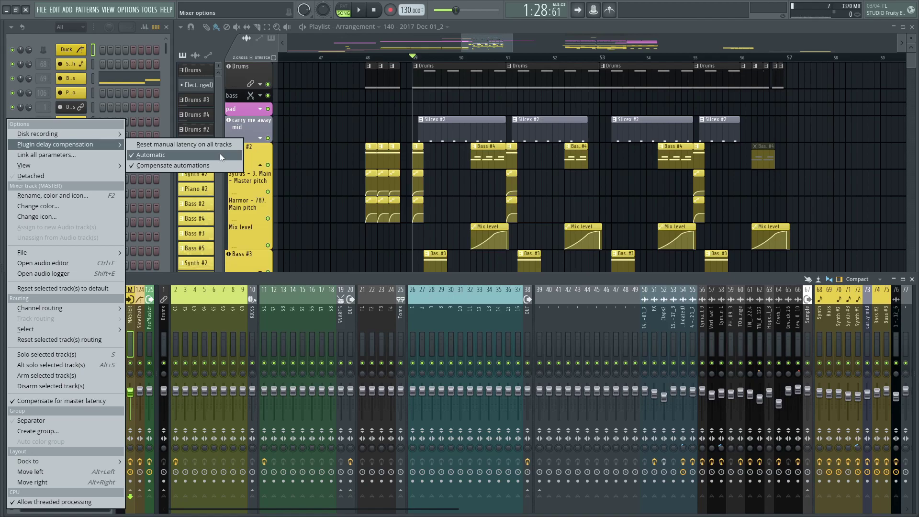
left_click(486, 285)
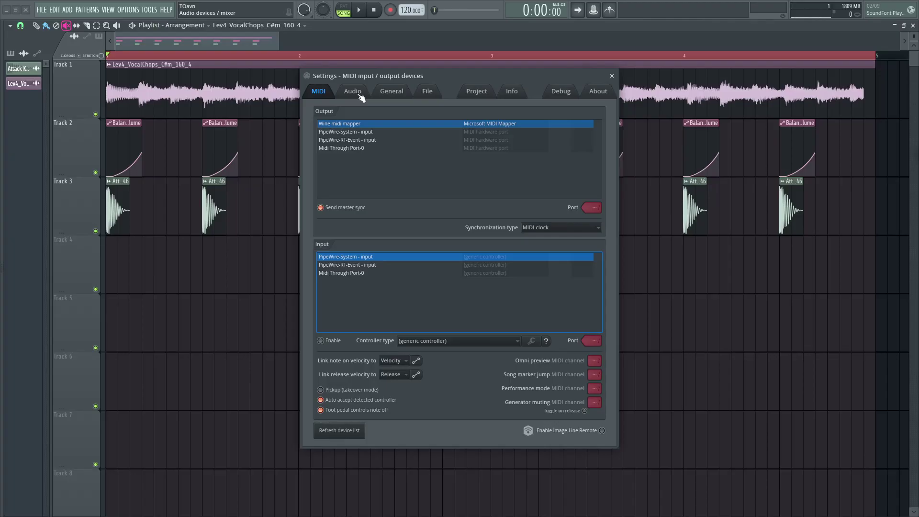
- Show the Audio settings' playback tracking choices, then play, stop, and replay the song
left_click(356, 92)
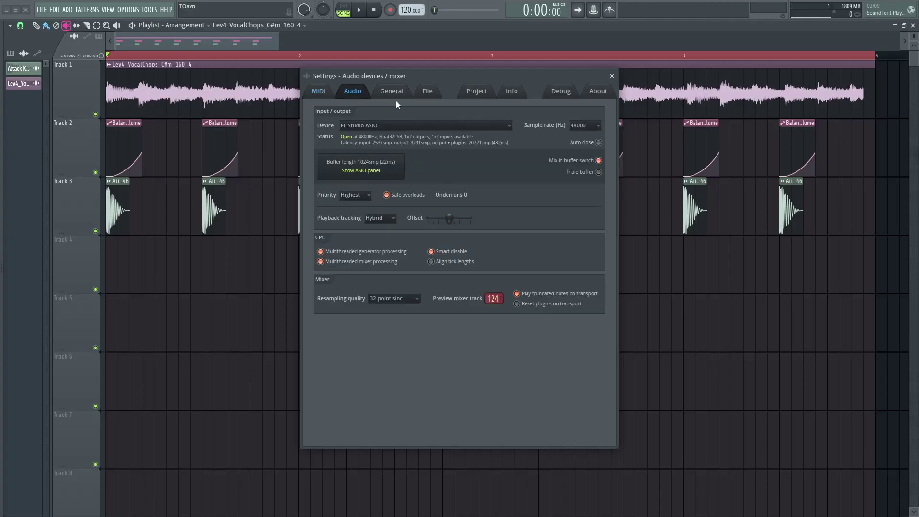
left_click(392, 218)
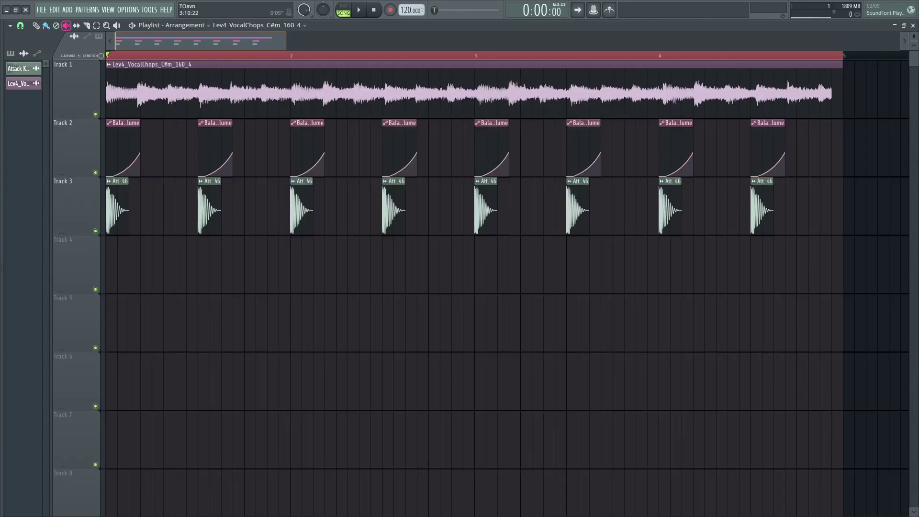
key("space")
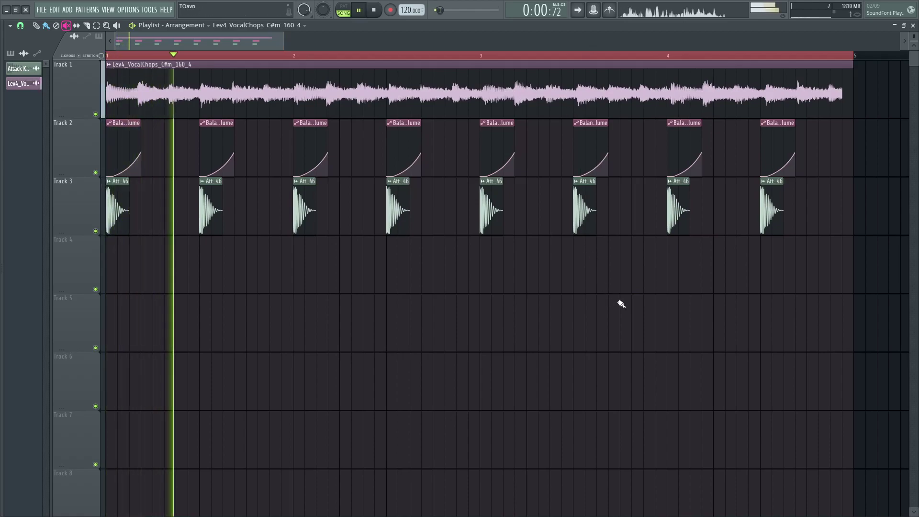
key("space")
key("space")
key("space")
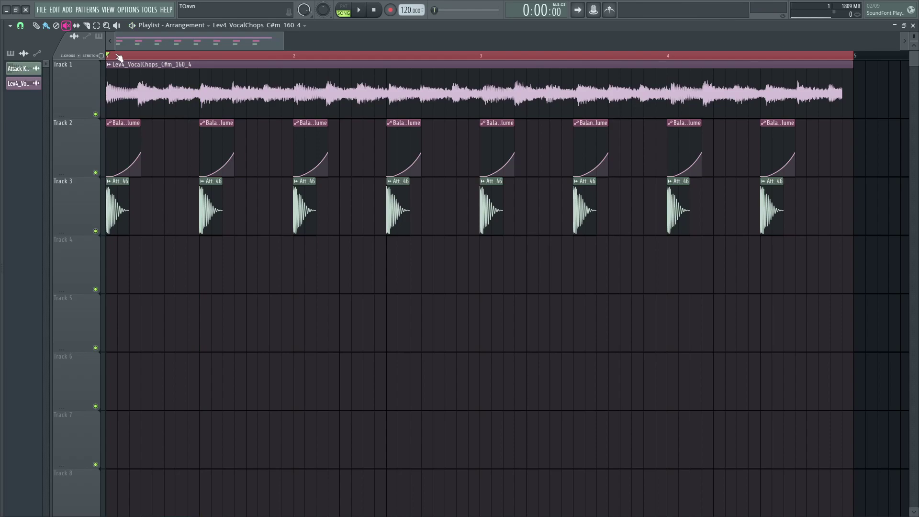
key("space")
key("space")
- In the Audio settings, switch Playback tracking from Mixer to Hybrid
key("F10")
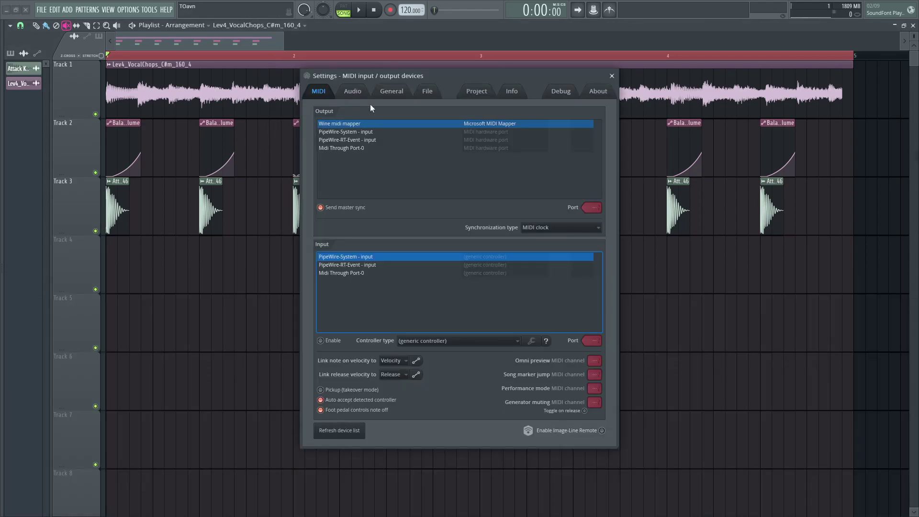
left_click(353, 92)
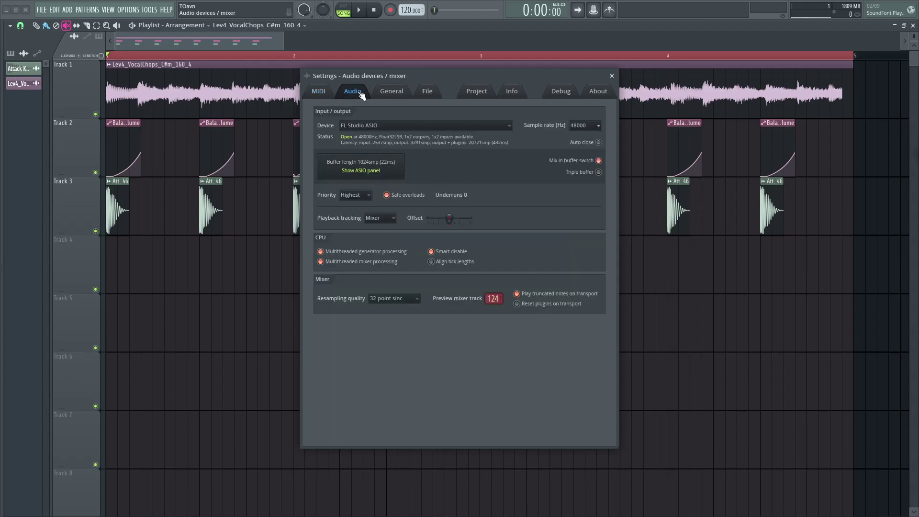
left_click(375, 221)
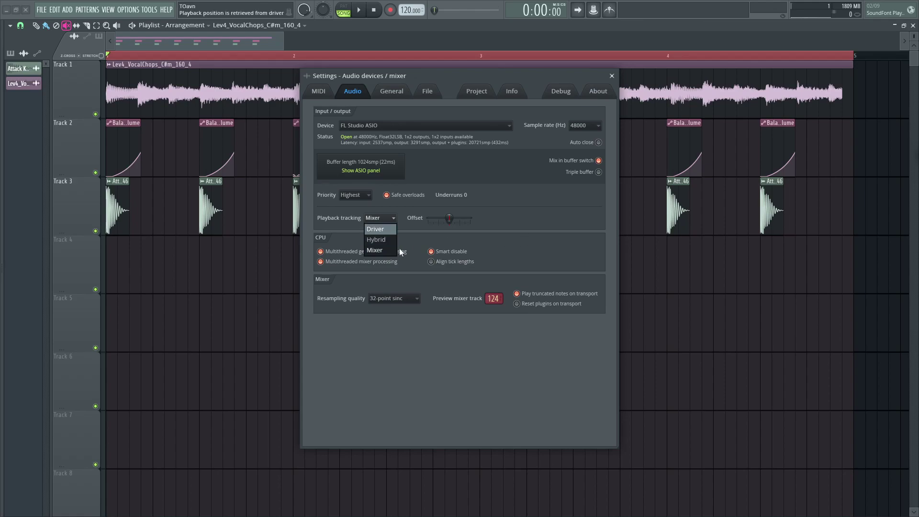
left_click(375, 240)
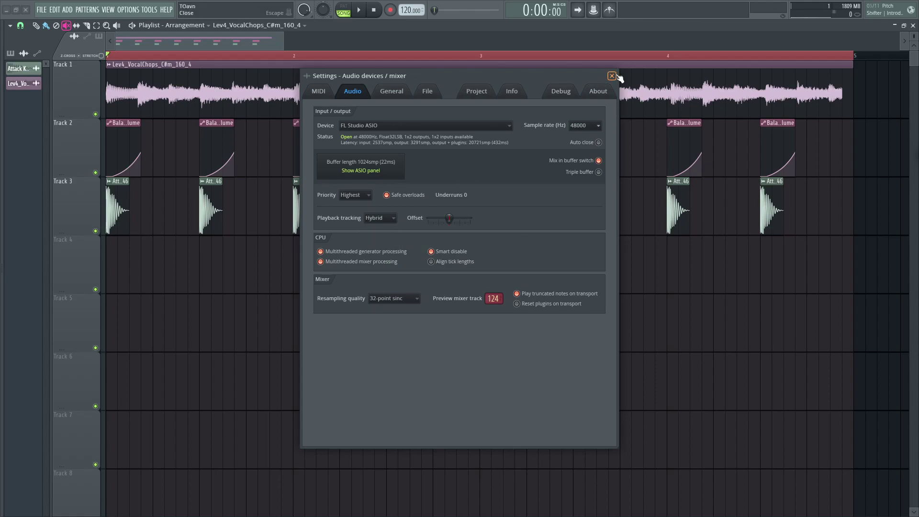
- Close the Settings window and start song playback to hear the vocal chops with Hybrid tracking
left_click(613, 76)
key("space")
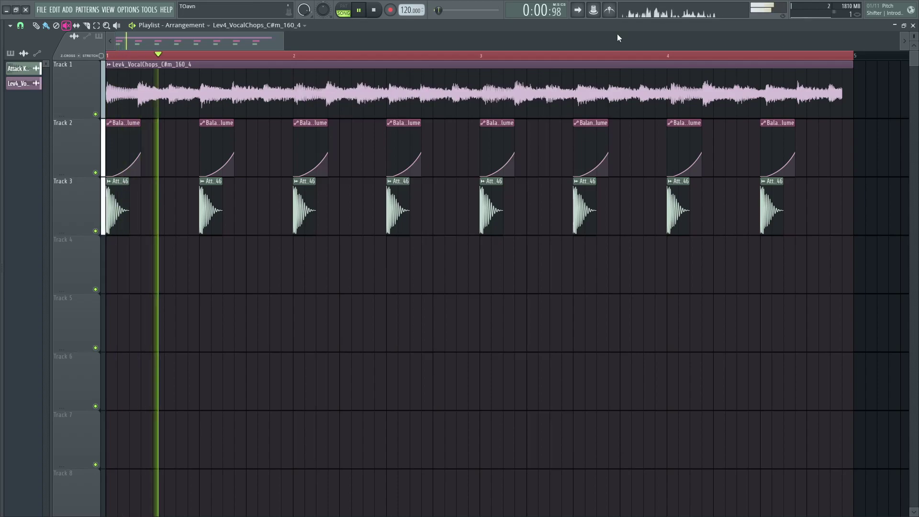